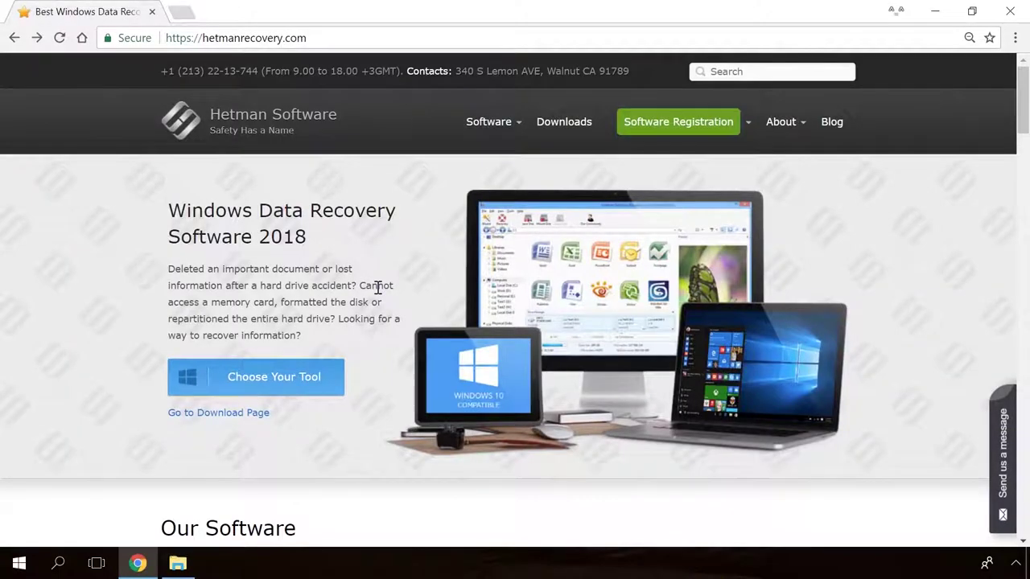
# Open the Internet Spy 1.0 product page on the Hetman Software site
pyautogui.scroll(-15, 377, 287)
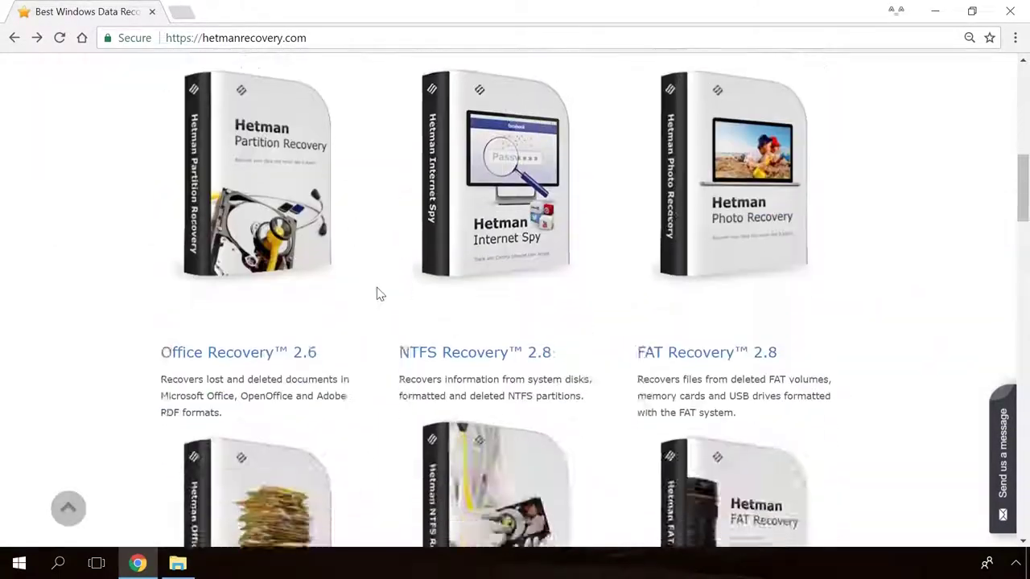
pyautogui.scroll(13, 377, 295)
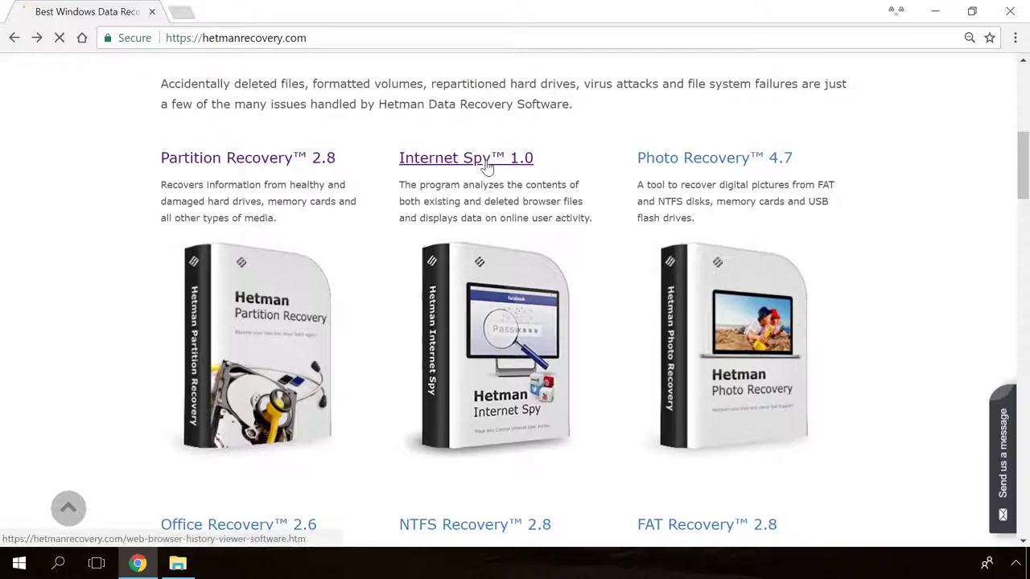
pyautogui.click(466, 158)
pyautogui.scroll(-2, 565, 300)
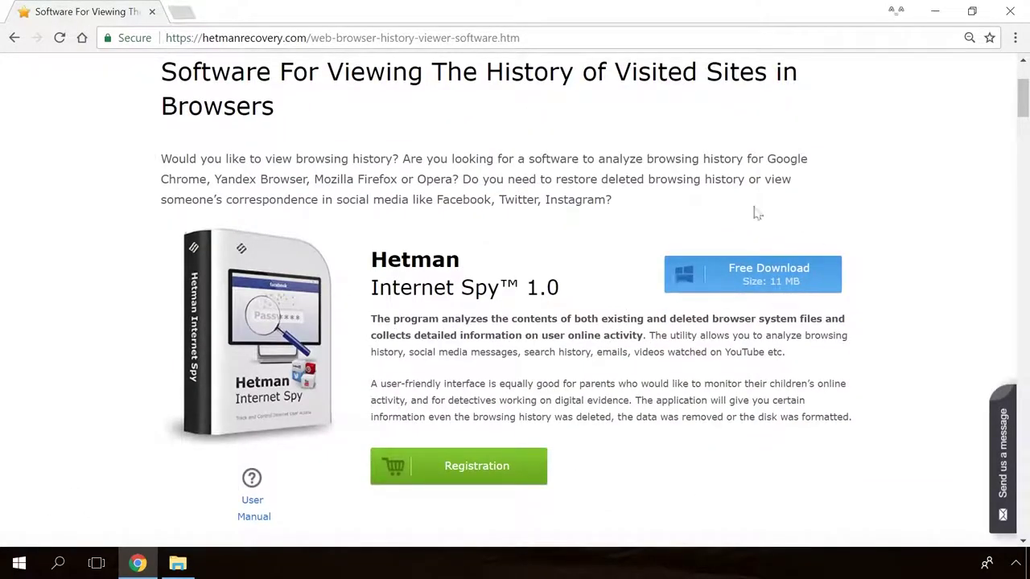
# Download and run Internet Spy, then view the chosen user's Google Chrome history
pyautogui.click(785, 280)
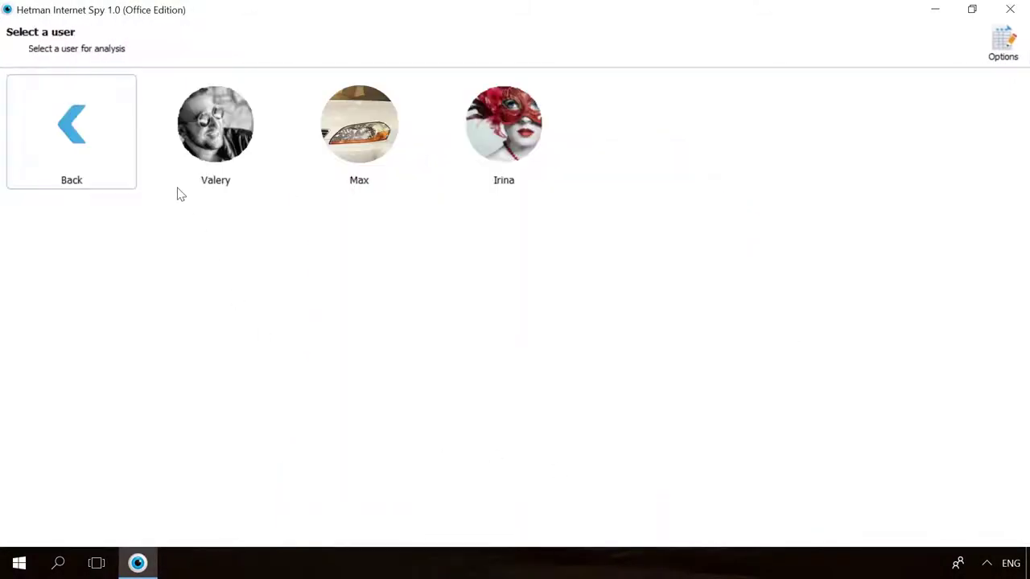
pyautogui.click(179, 184)
pyautogui.click(329, 173)
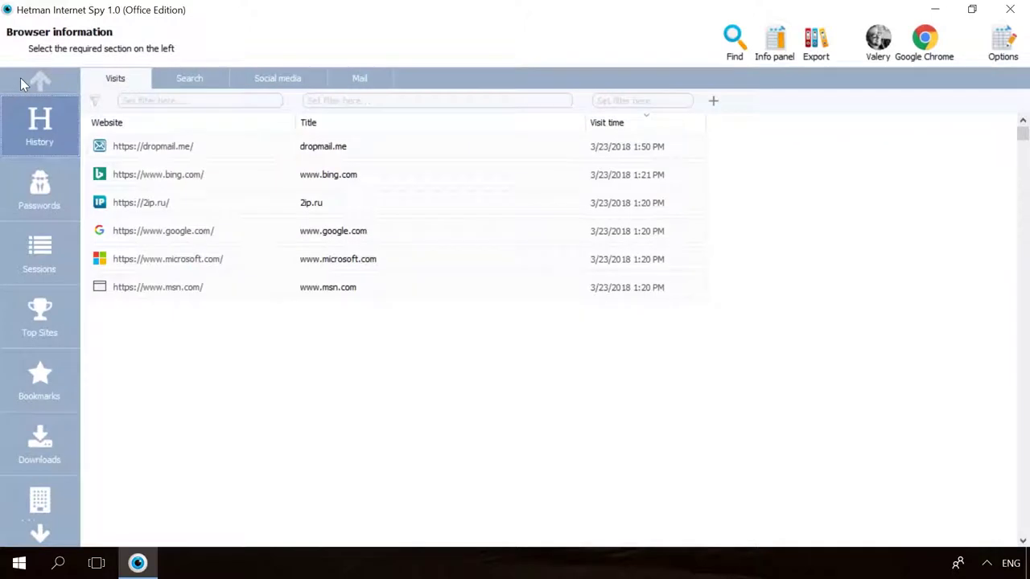
# Show Passwords, browse the blog, and open the 'Windows detected a hard disk problem' article
pyautogui.click(20, 179)
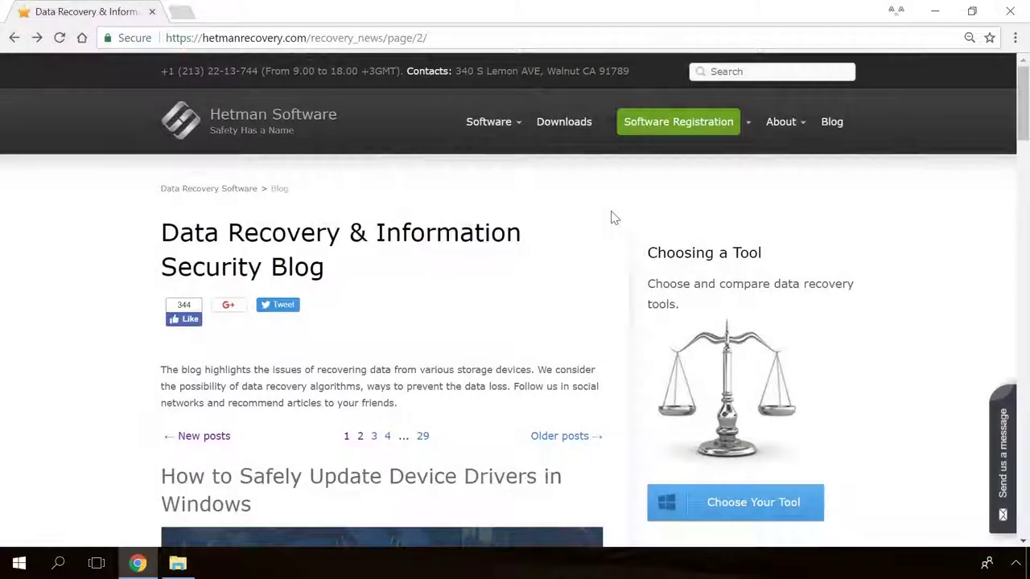
pyautogui.scroll(-4, 612, 217)
pyautogui.scroll(-16, 611, 217)
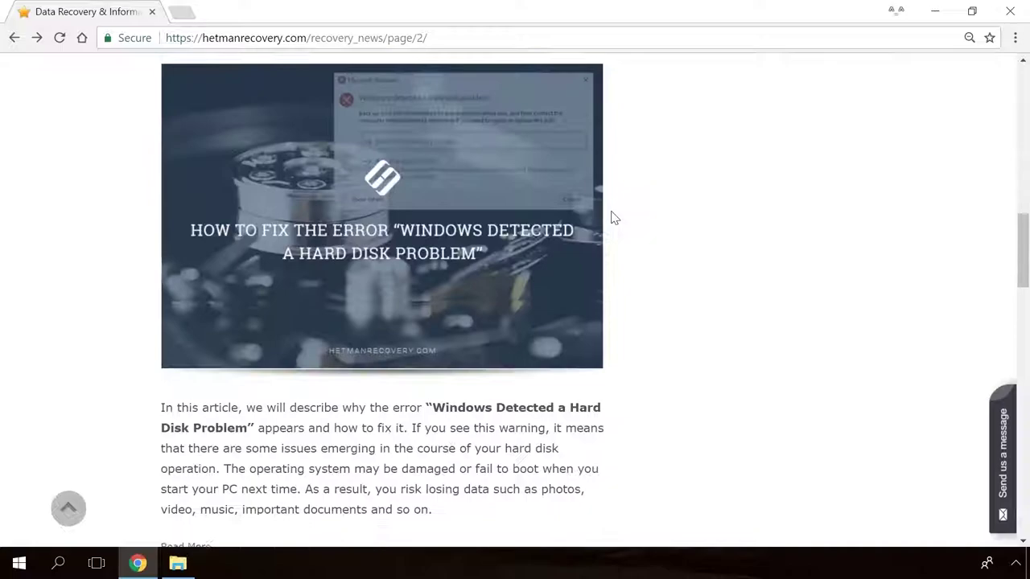
pyautogui.scroll(-7, 612, 218)
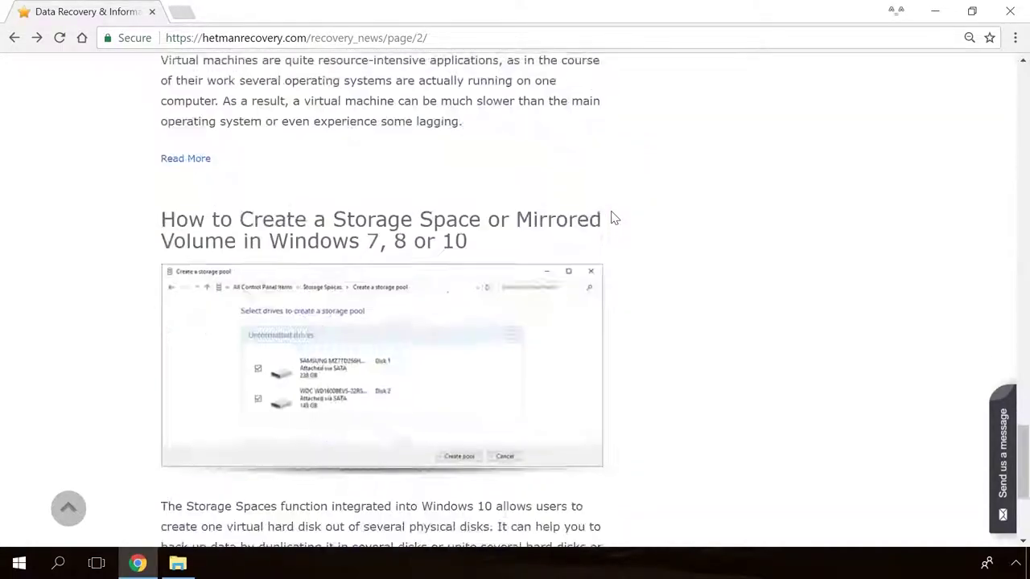
pyautogui.scroll(13, 611, 217)
pyautogui.scroll(6, 611, 217)
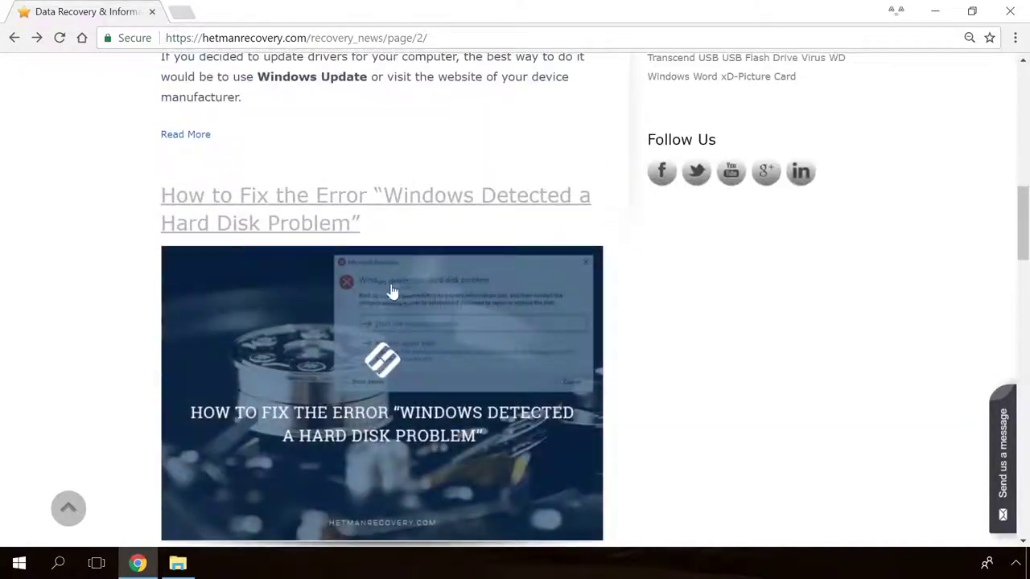
pyautogui.click(393, 292)
# Start a message in the Send us a message form with the greeting 'Hillo'
pyautogui.scroll(-20, 612, 352)
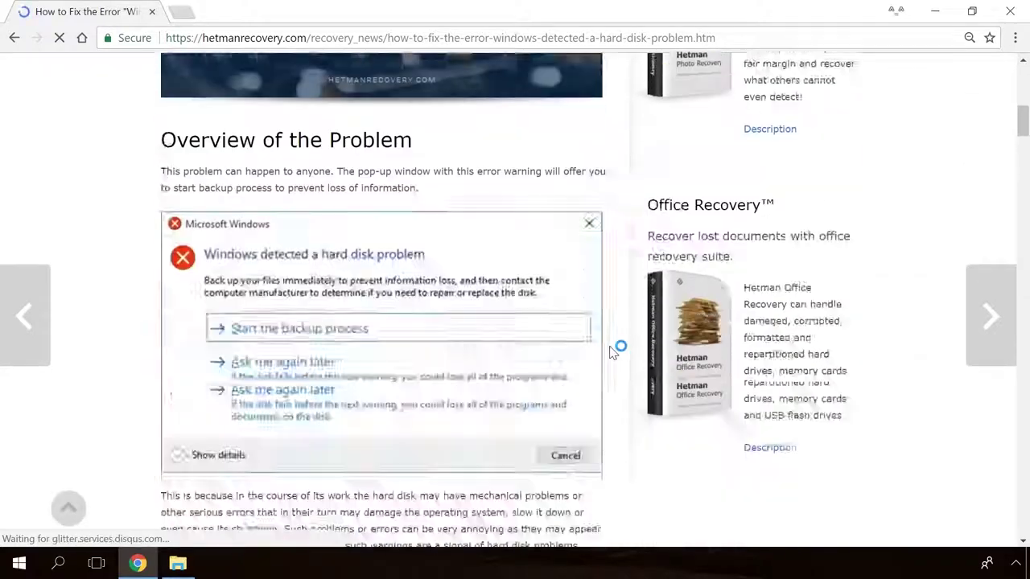
pyautogui.scroll(-12, 612, 352)
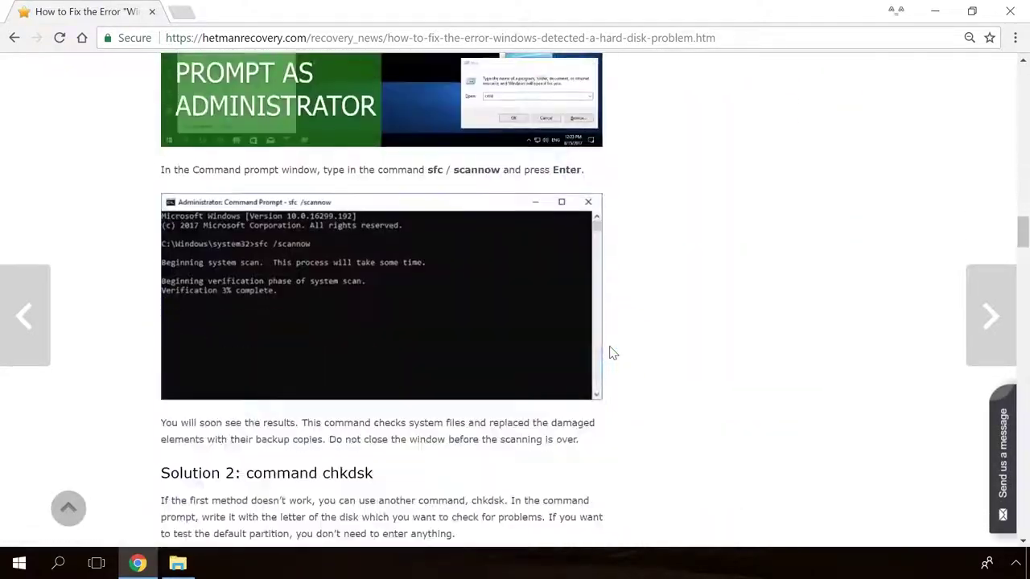
pyautogui.scroll(3, 612, 352)
pyautogui.click(1008, 435)
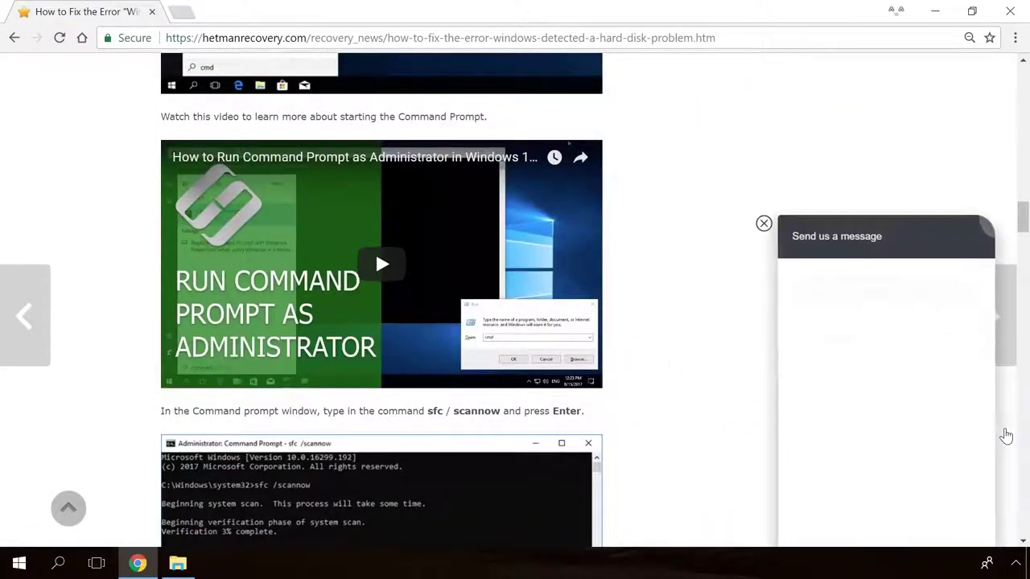
pyautogui.write('Hillo')
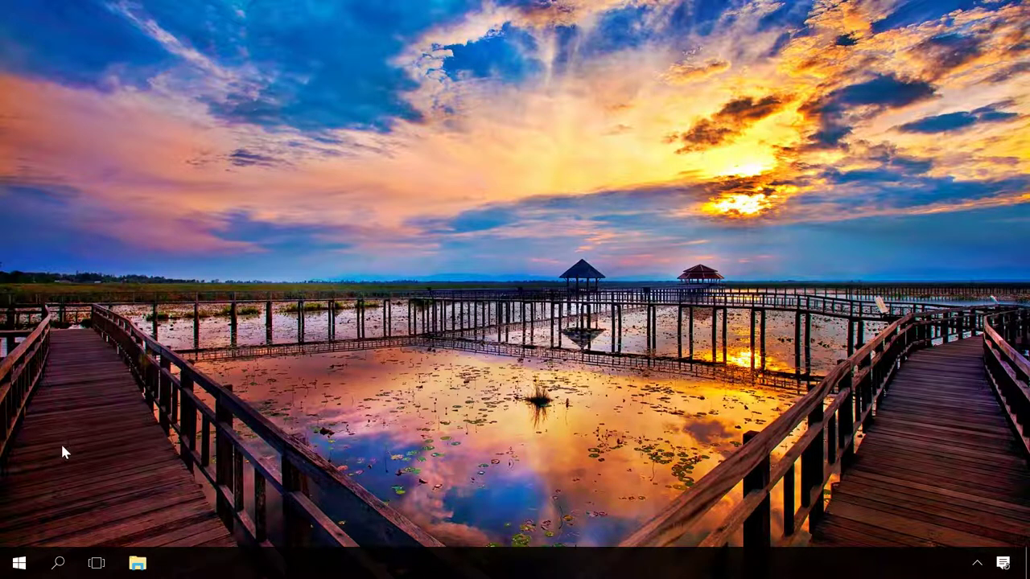
# Open Task Manager, then reach its Startup apps list through msconfig's Startup tab
pyautogui.rightClick(18, 563)
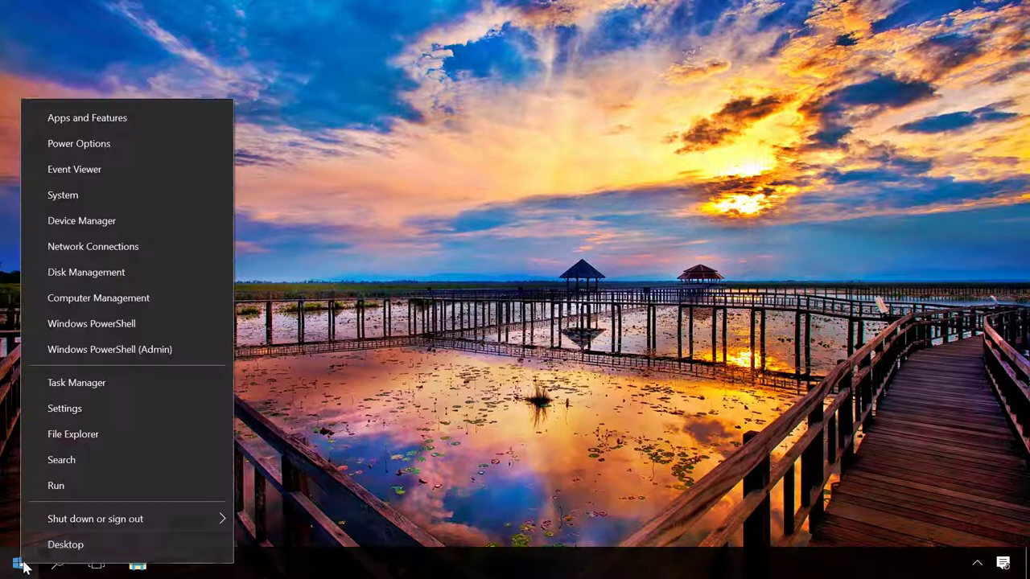
pyautogui.click(95, 385)
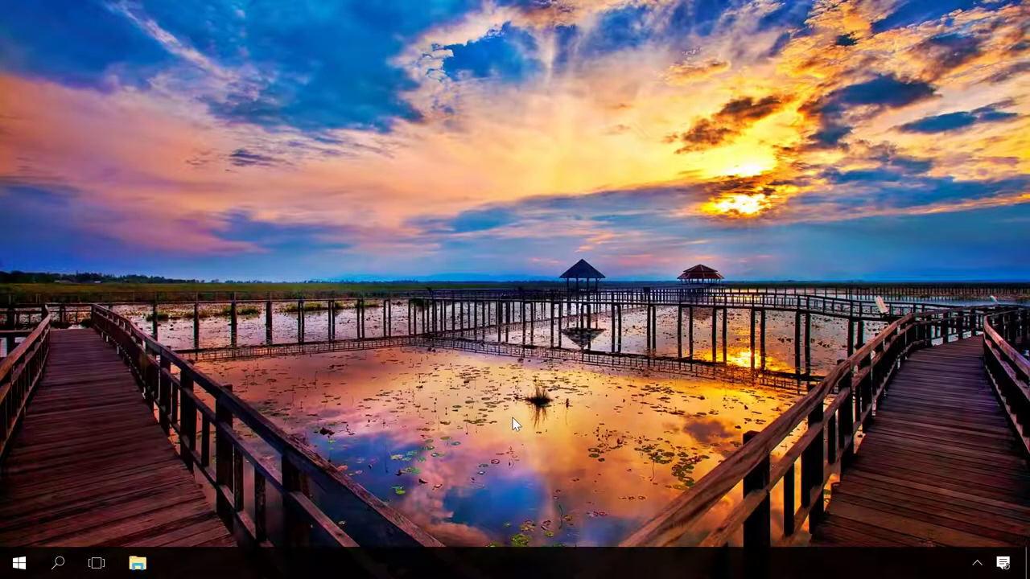
pyautogui.press('super+r')
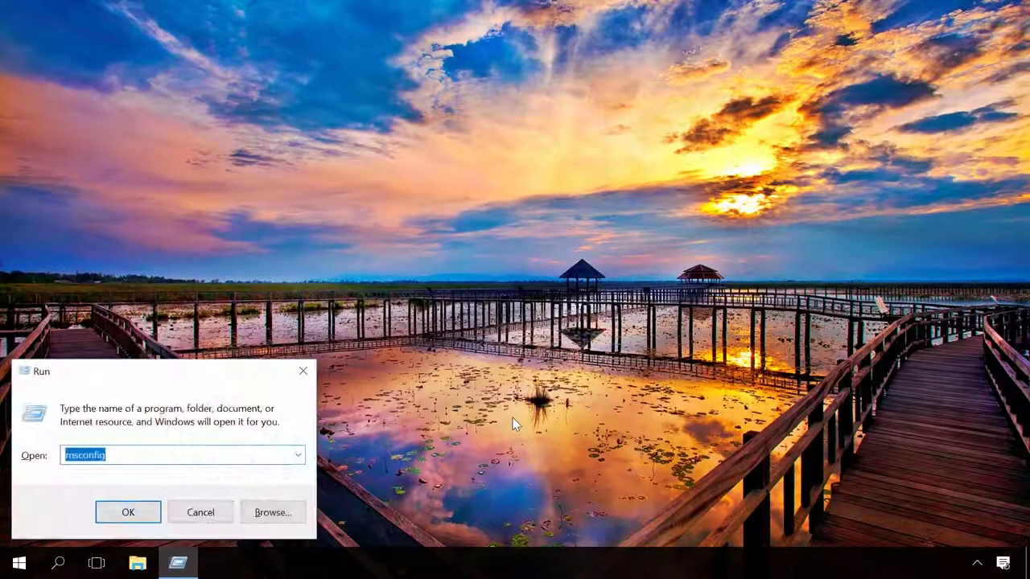
pyautogui.click(125, 511)
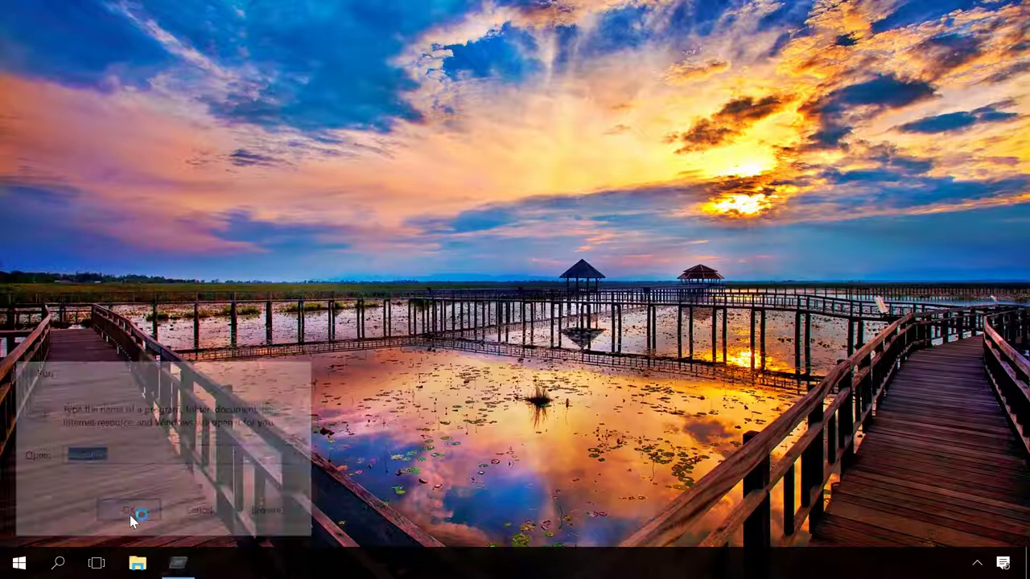
pyautogui.click(411, 162)
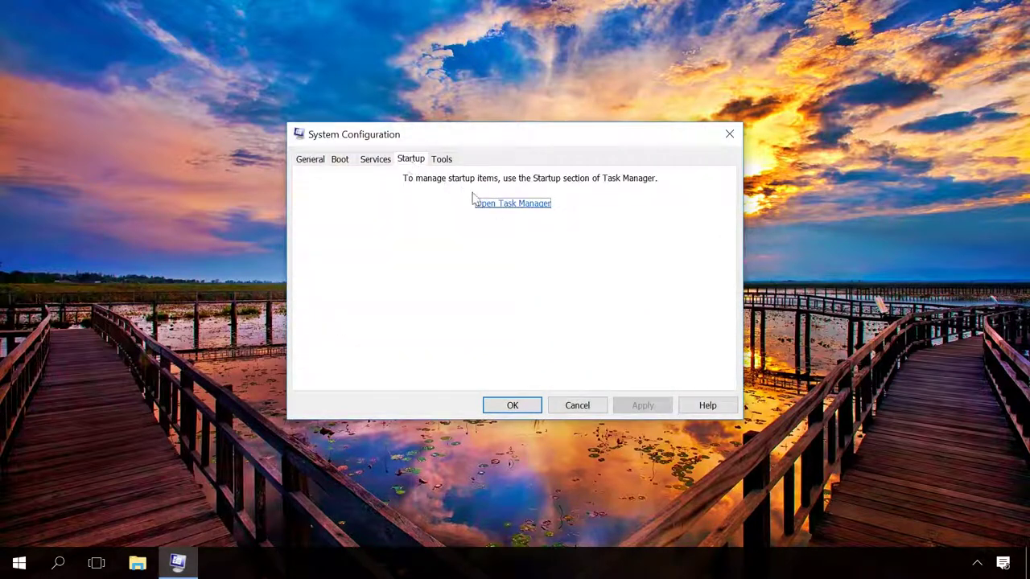
pyautogui.click(494, 203)
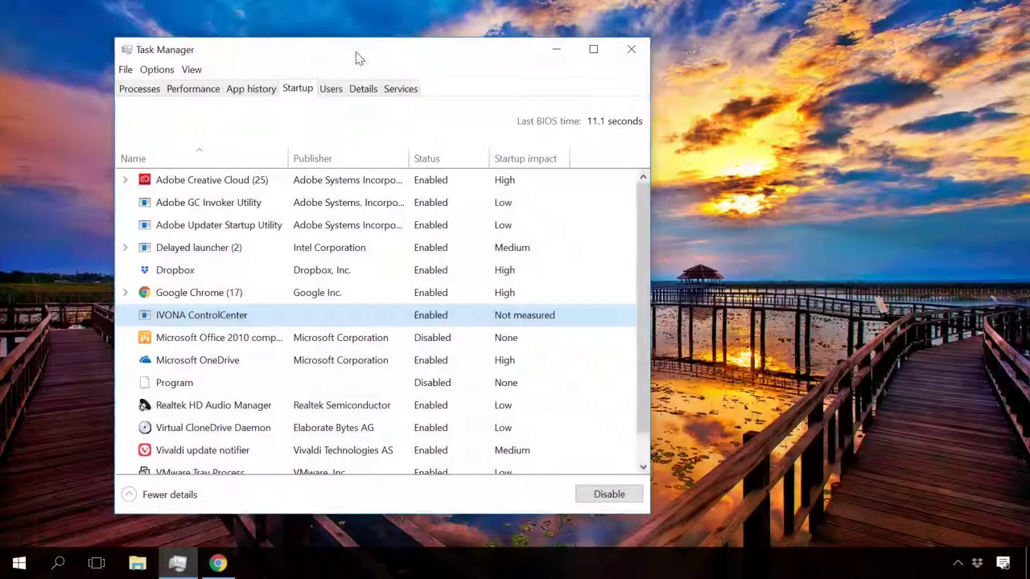
# Disable IVONA ControlCenter and Microsoft OneDrive as startup apps
pyautogui.rightClick(219, 319)
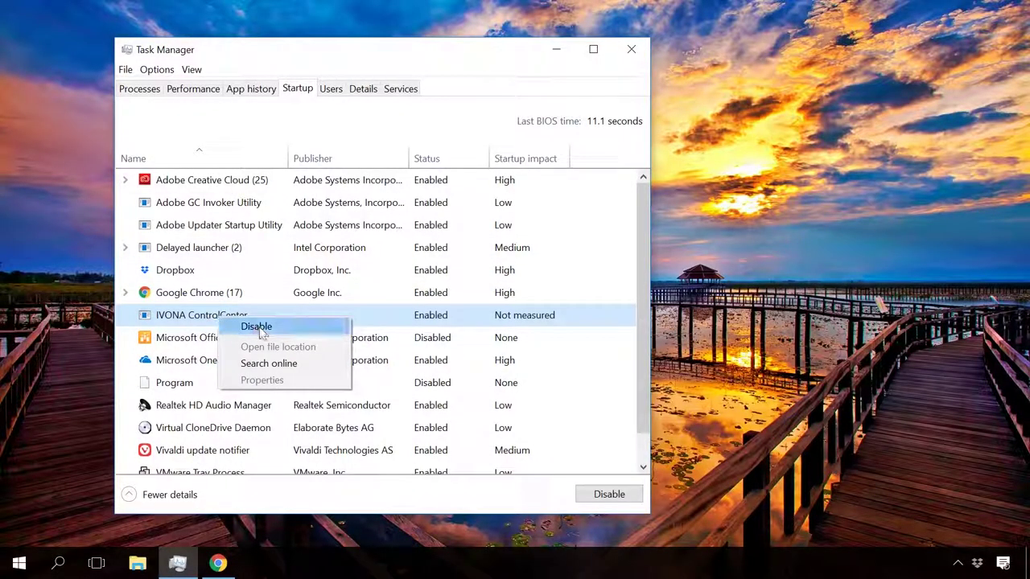
pyautogui.click(256, 326)
pyautogui.rightClick(252, 362)
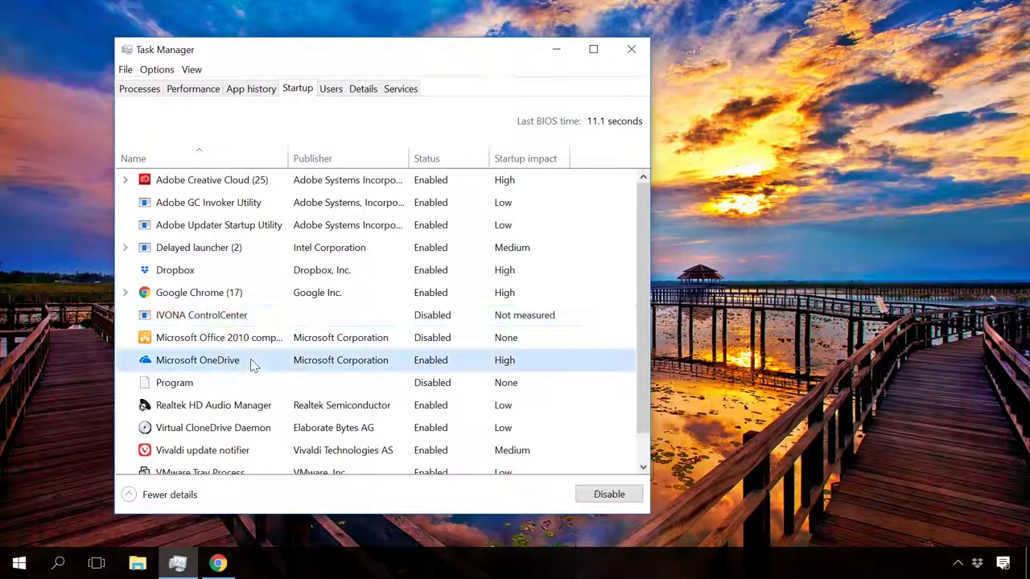
pyautogui.click(288, 371)
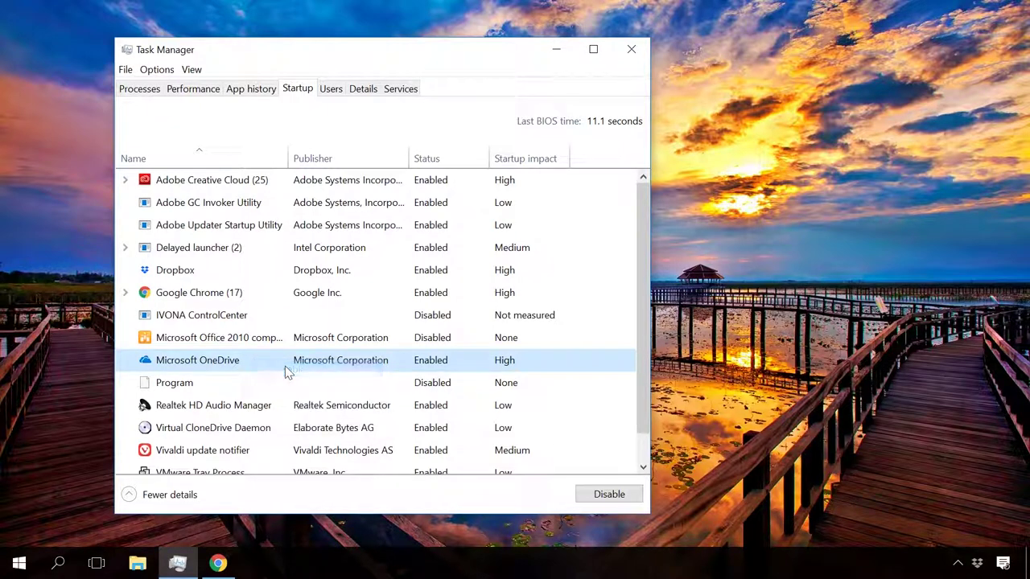
# Copy the Delayed launcher's file name, IAStorIconLaunch.exe, from its Properties
pyautogui.rightClick(211, 247)
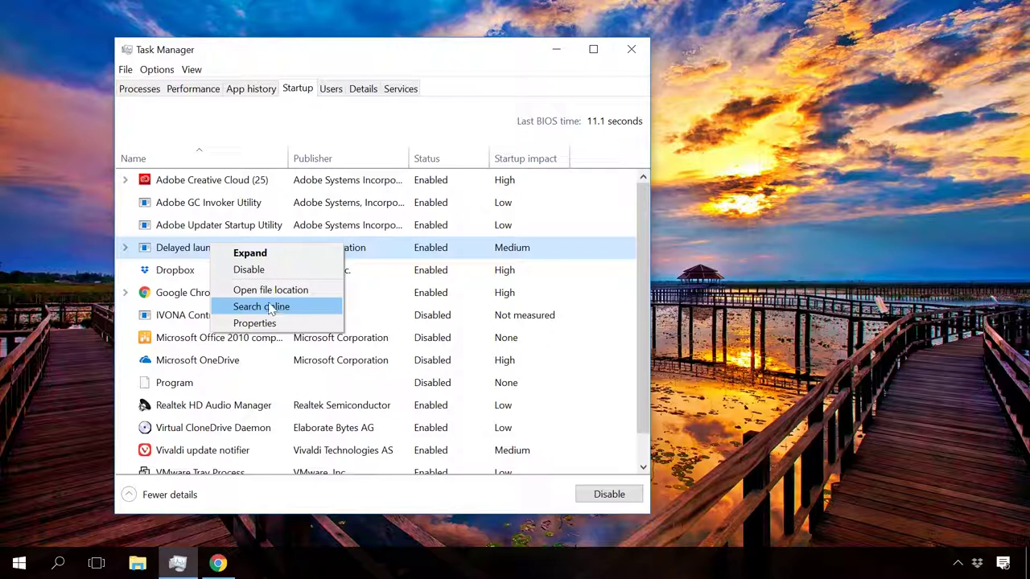
pyautogui.click(251, 324)
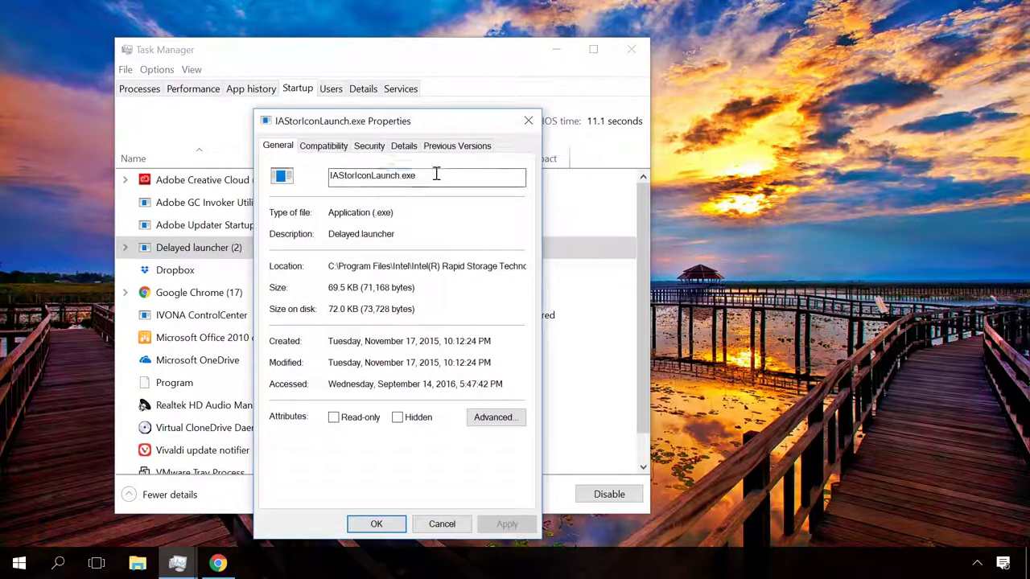
pyautogui.moveTo(435, 172); pyautogui.dragTo(340, 180)
pyautogui.rightClick(370, 182)
pyautogui.click(383, 226)
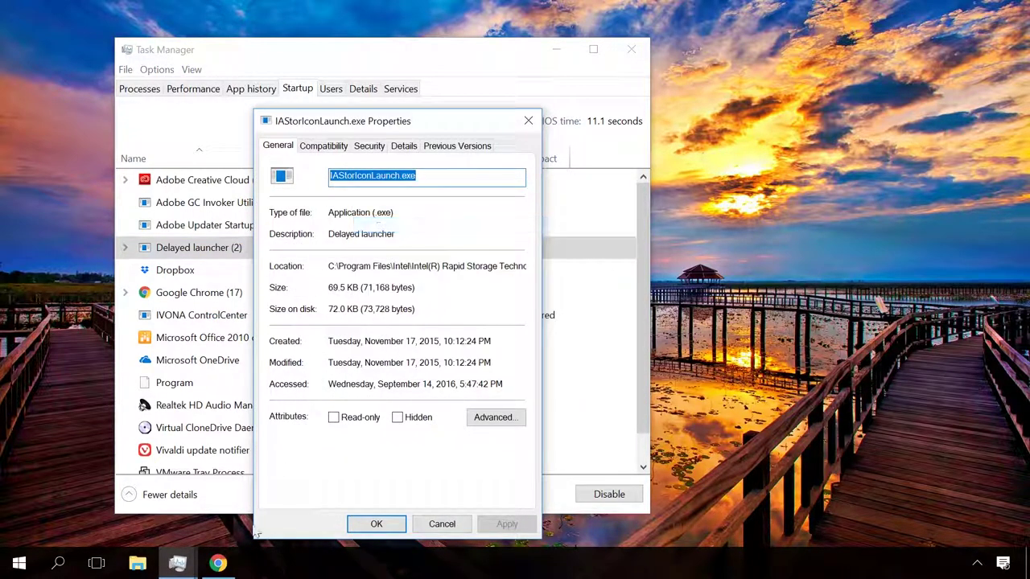
pyautogui.click(218, 563)
# Paste IAStorIconLaunch.exe into the Google search box and search for it
pyautogui.rightClick(339, 324)
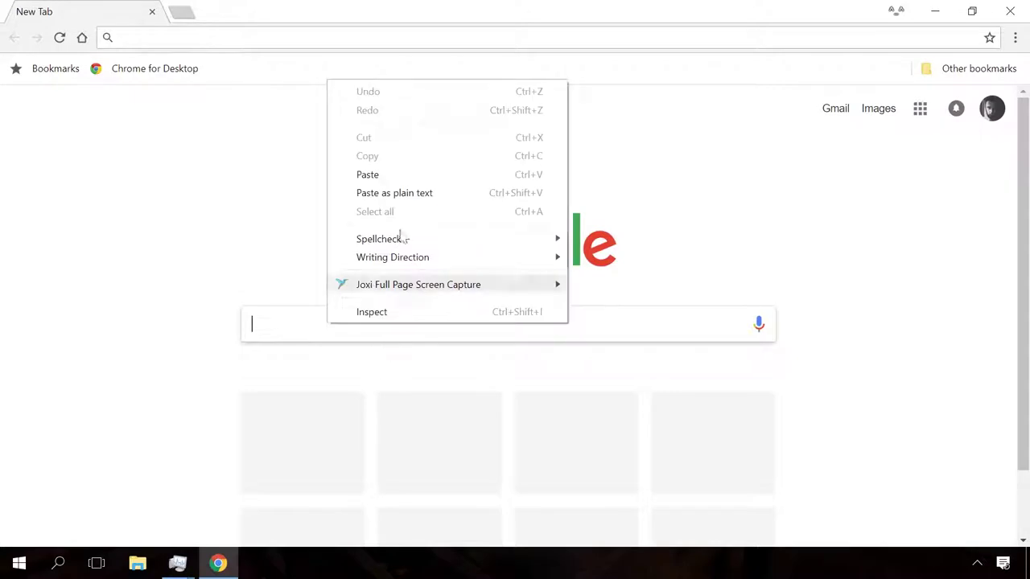
pyautogui.click(395, 172)
pyautogui.press('Return')
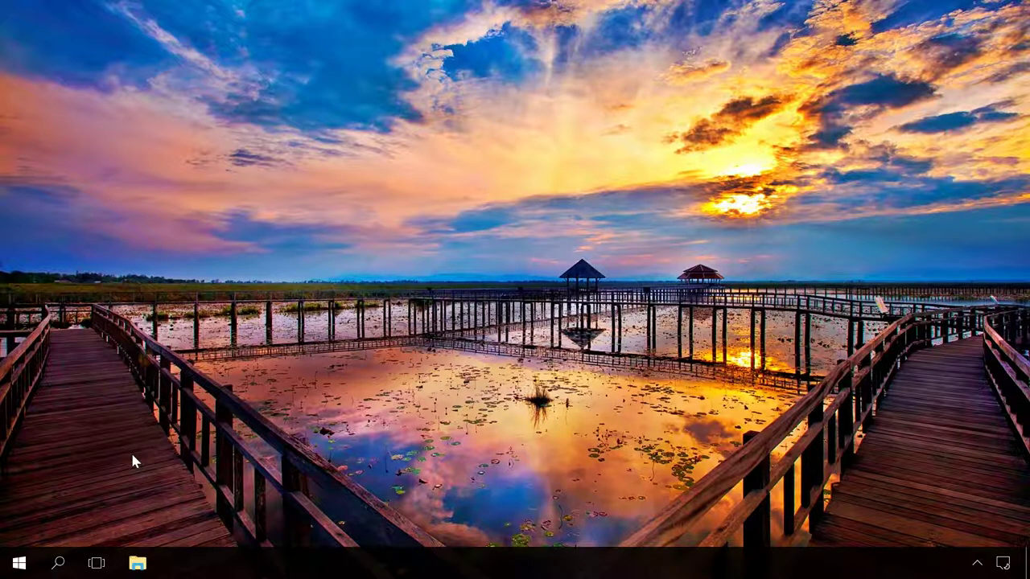
# Open the Services console from a Windows search for 'ser'
pyautogui.click(58, 563)
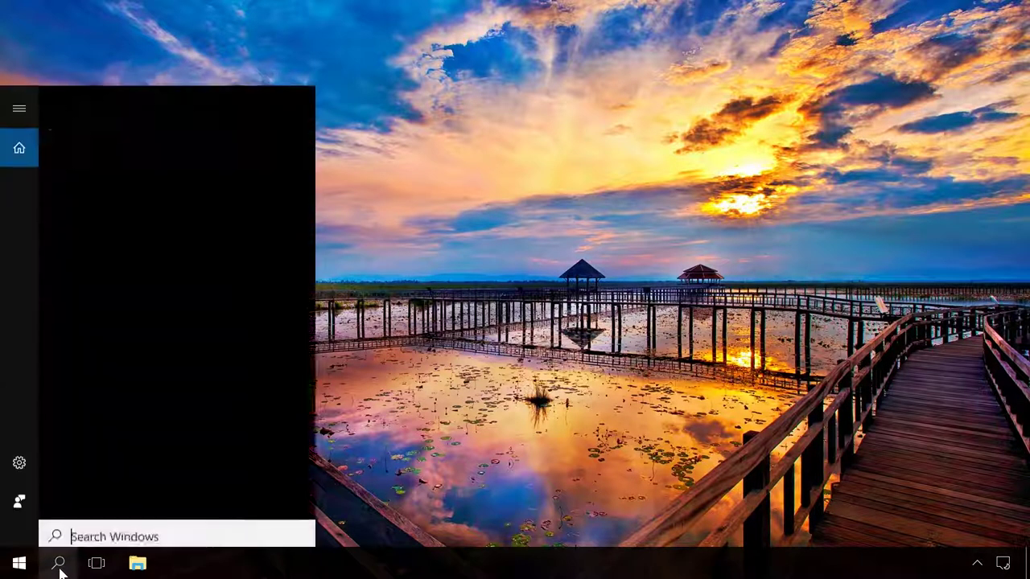
pyautogui.write('ser')
pyautogui.click(186, 187)
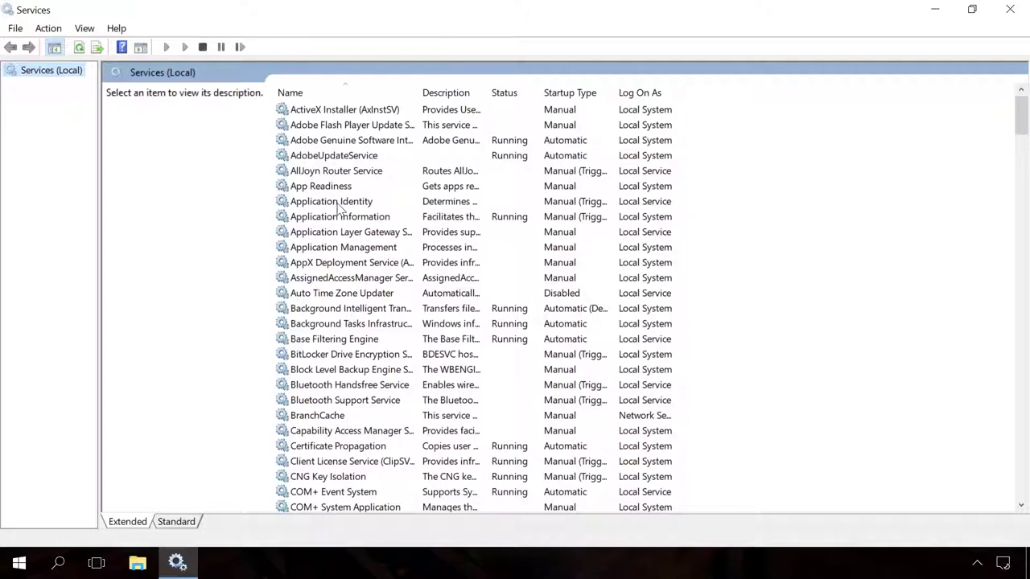
# Set the Fax service's startup type to Disabled and apply it
pyautogui.click(338, 205)
pyautogui.press('f')
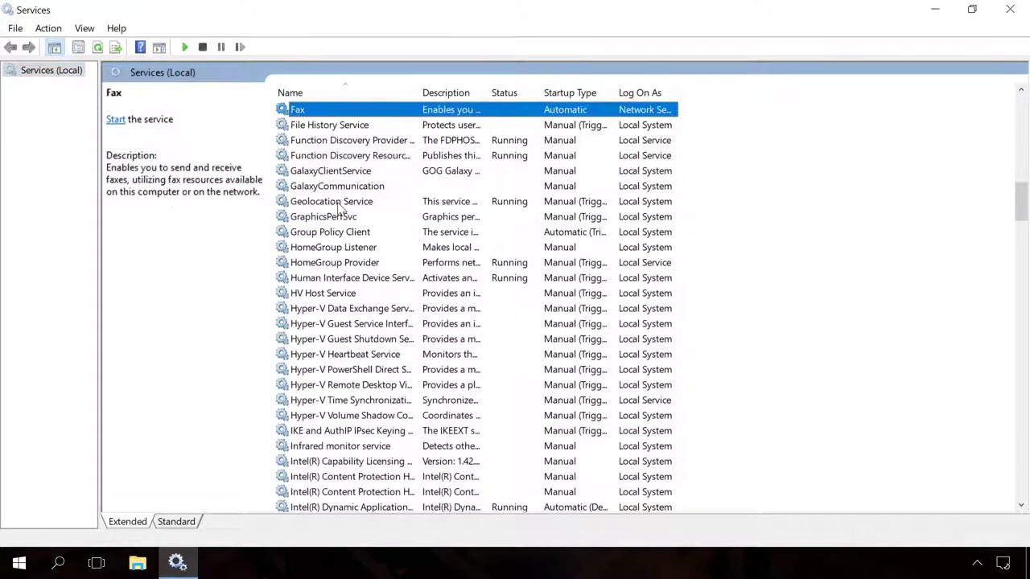
pyautogui.rightClick(346, 109)
pyautogui.click(392, 261)
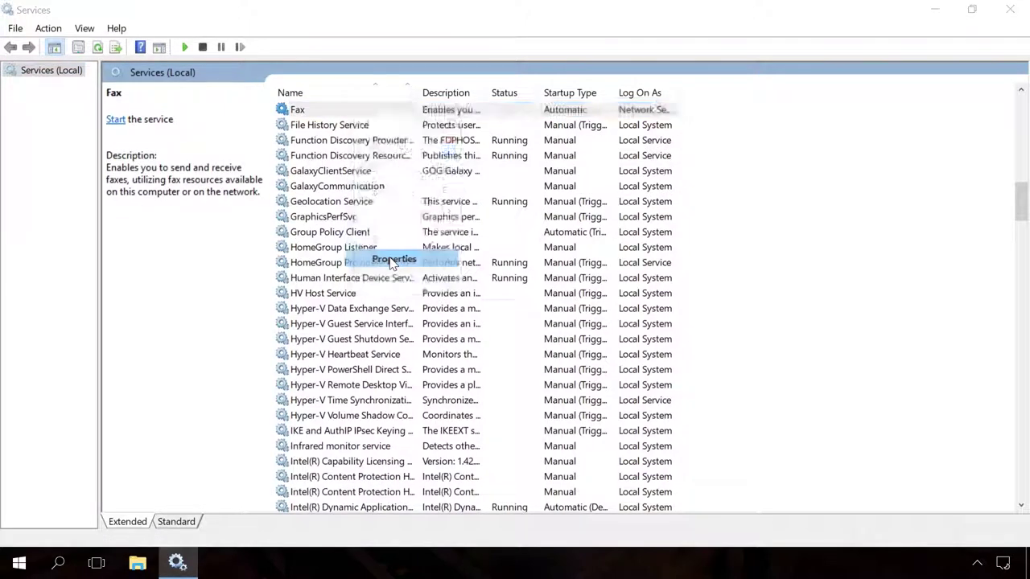
pyautogui.click(478, 264)
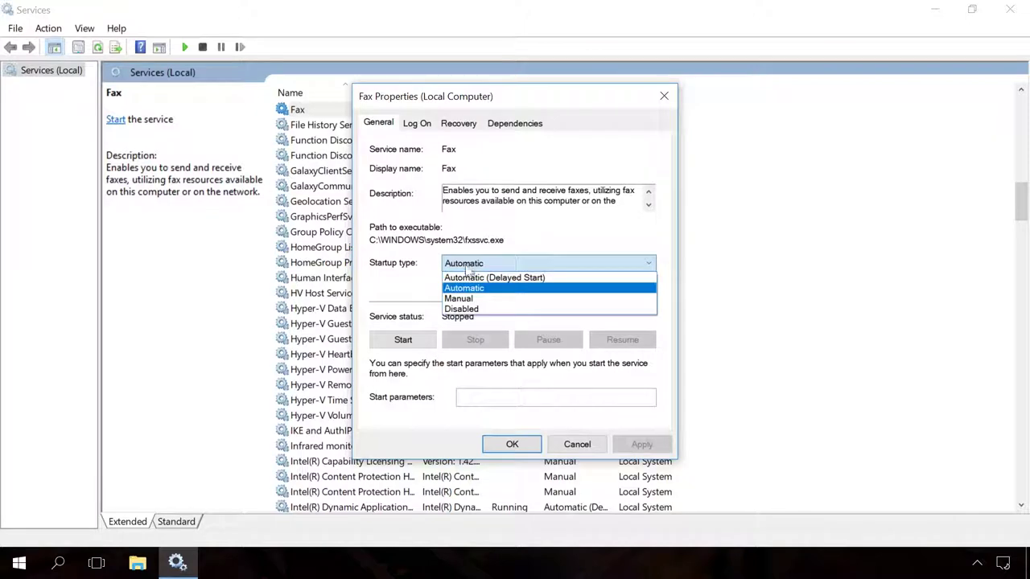
pyautogui.click(467, 310)
pyautogui.click(644, 445)
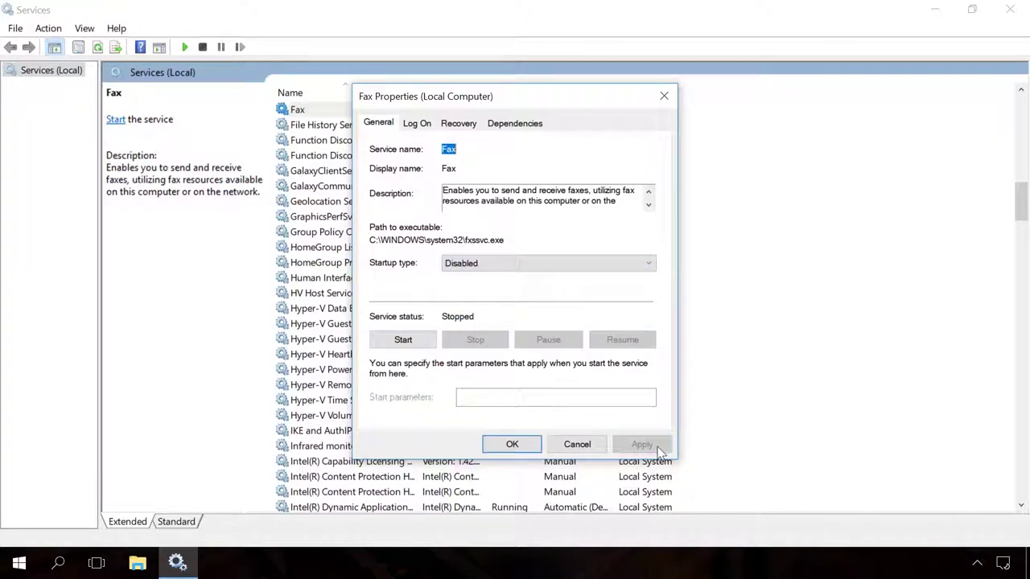
pyautogui.click(512, 444)
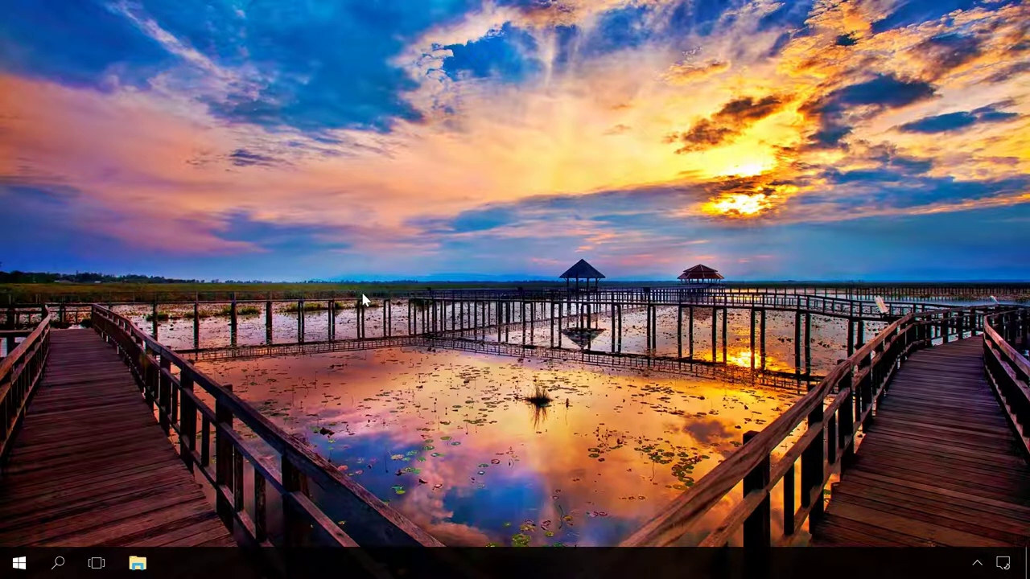
# Open the Windows features list from Control Panel's Programs and Features
pyautogui.click(57, 563)
pyautogui.write('c')
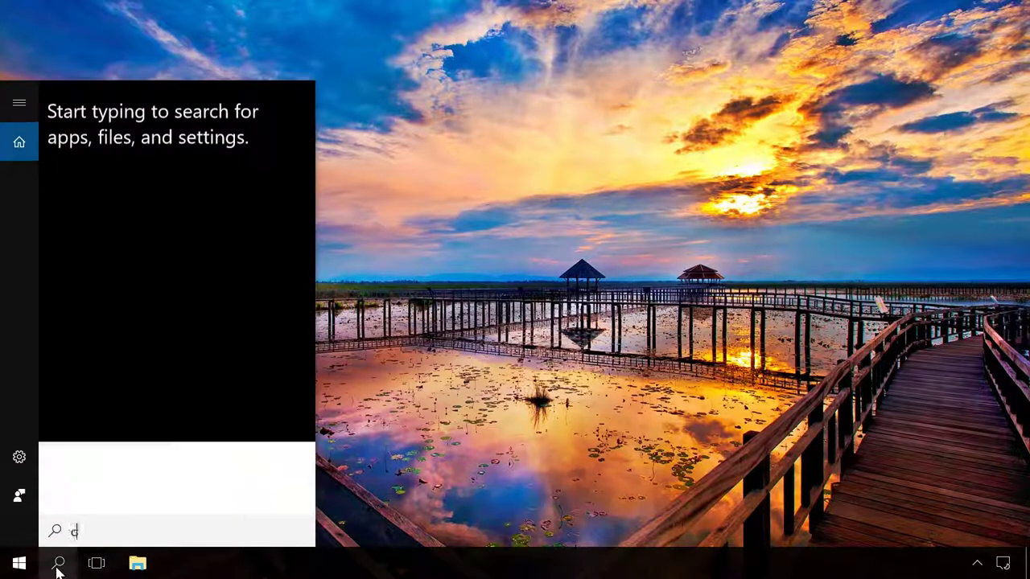
pyautogui.write('on')
pyautogui.click(138, 175)
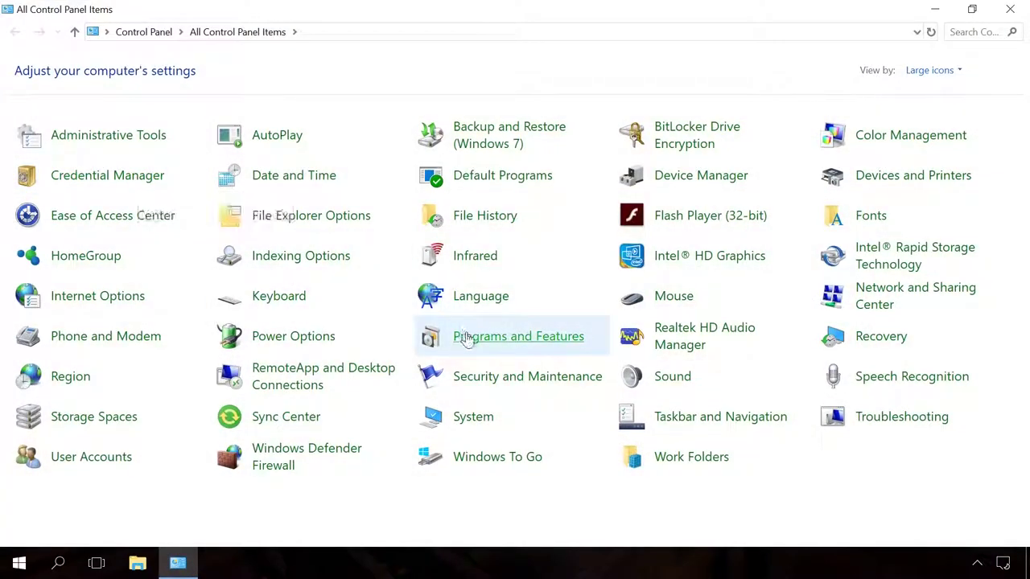
pyautogui.click(429, 335)
pyautogui.click(61, 121)
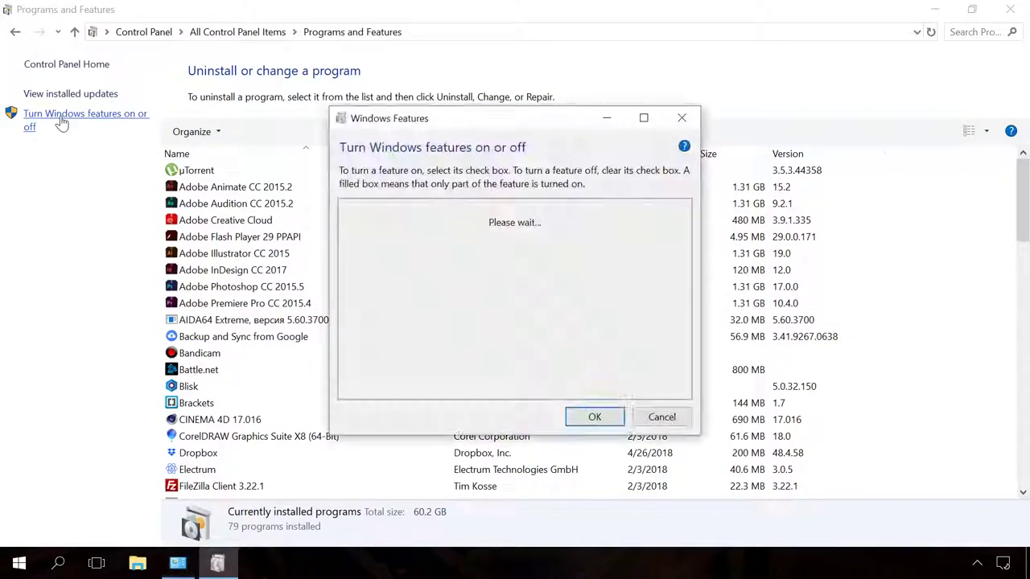
# Turn off the Internet Explorer 11 feature, confirm the warning, and apply the change
pyautogui.click(372, 326)
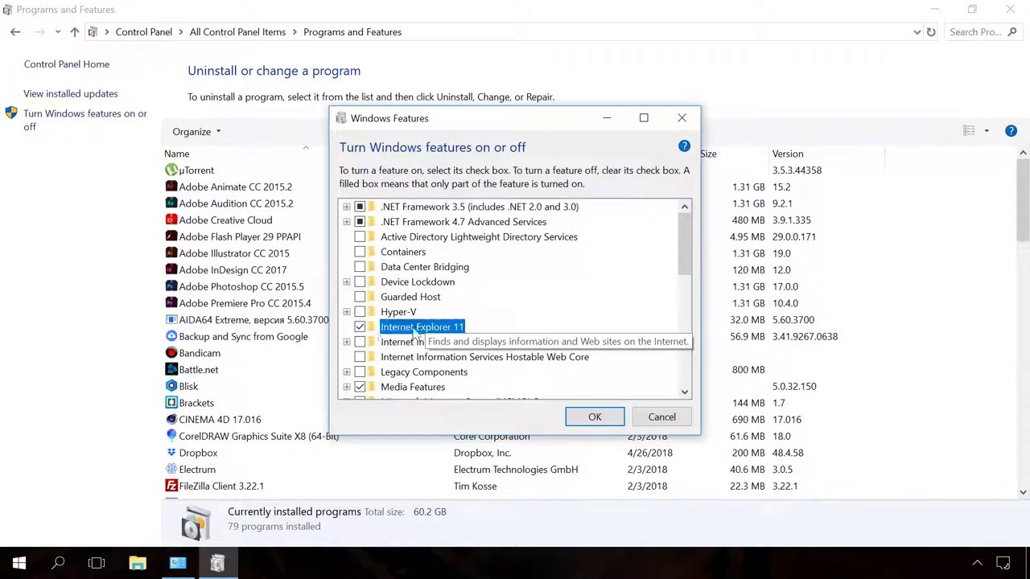
pyautogui.click(360, 326)
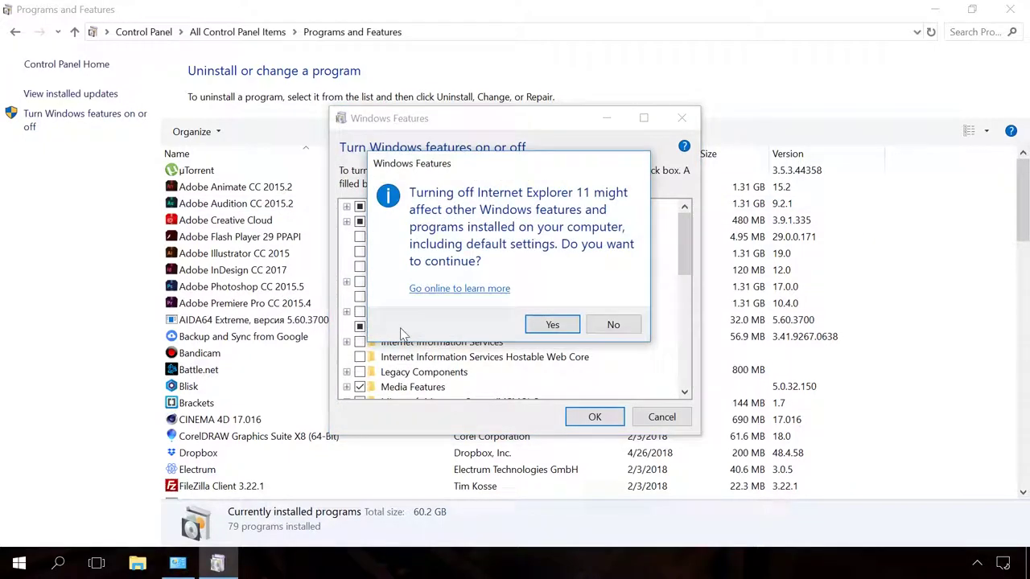
pyautogui.click(549, 325)
pyautogui.click(595, 417)
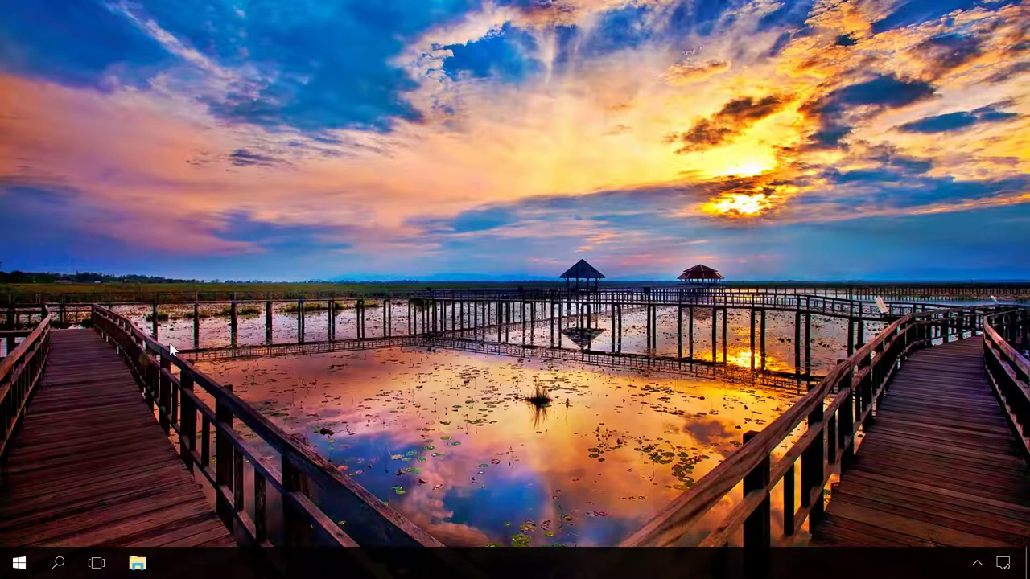
# Uncheck 'Allow files on this drive to have contents indexed' for System (C:) and apply
pyautogui.click(138, 563)
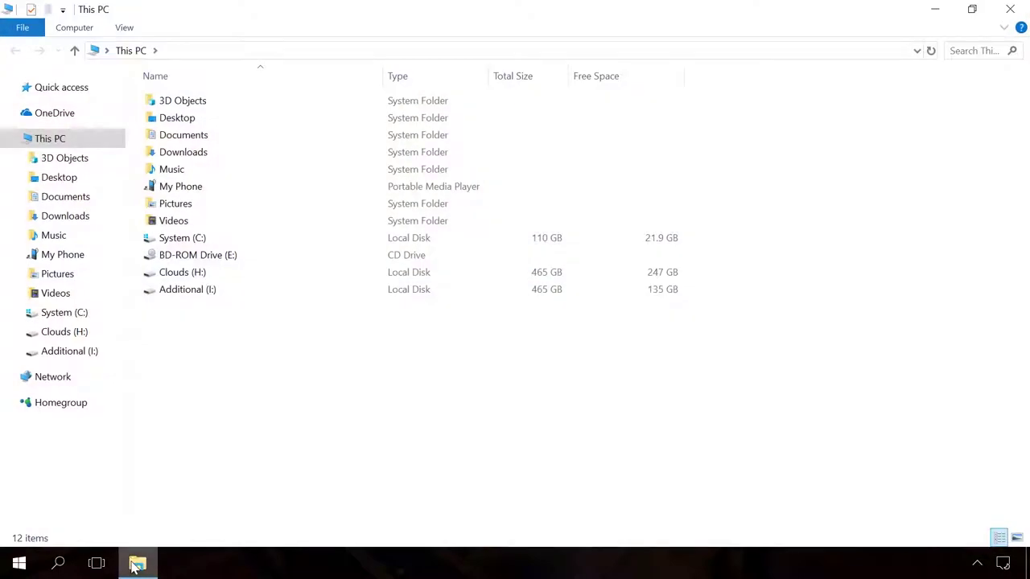
pyautogui.rightClick(195, 237)
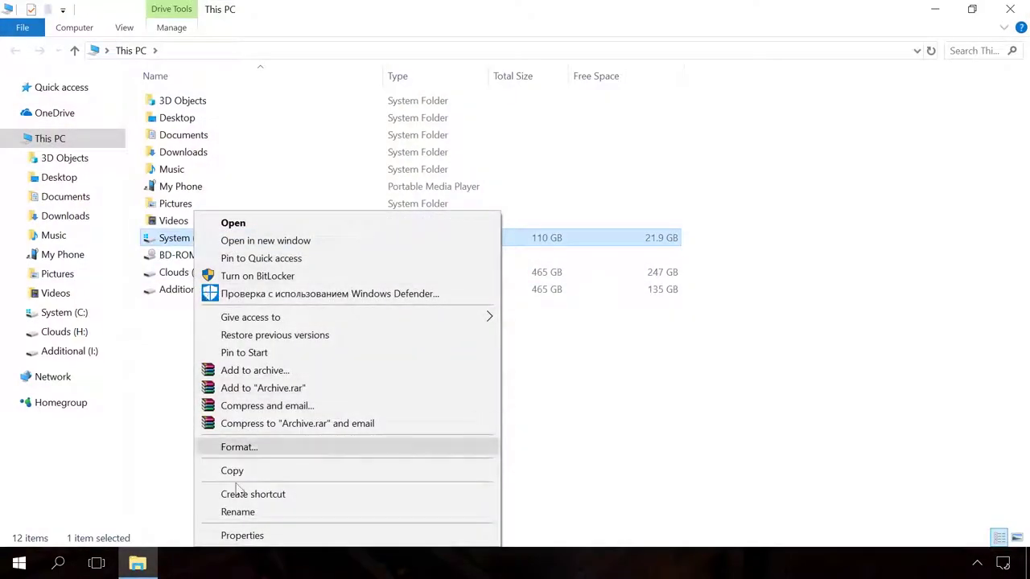
pyautogui.click(242, 536)
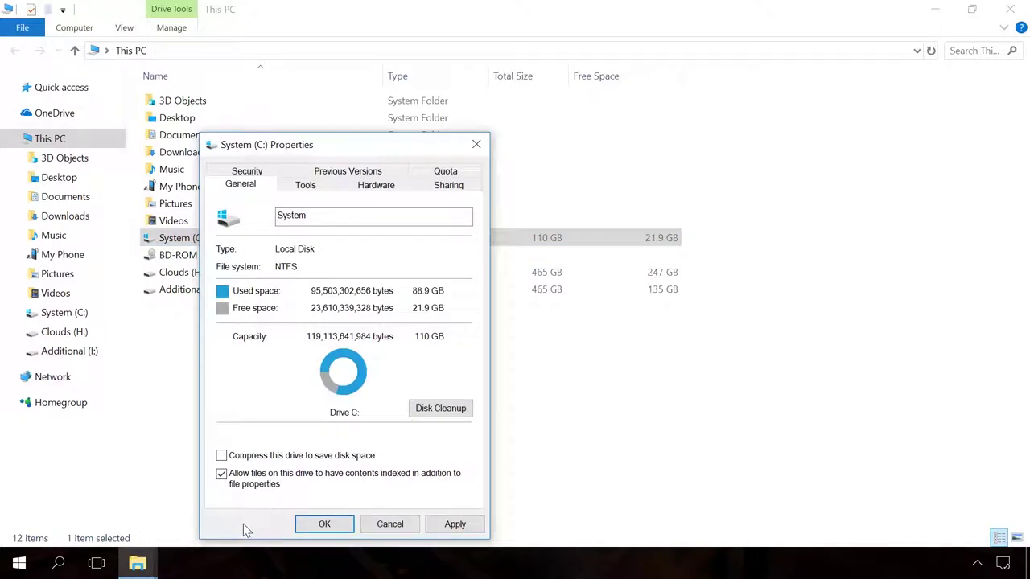
pyautogui.click(220, 475)
pyautogui.click(455, 525)
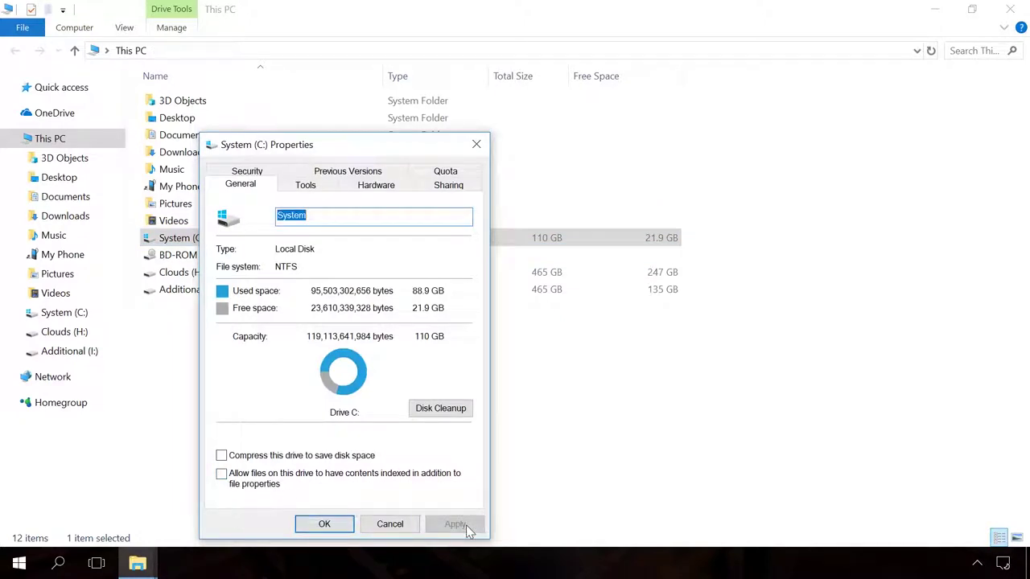
pyautogui.click(325, 525)
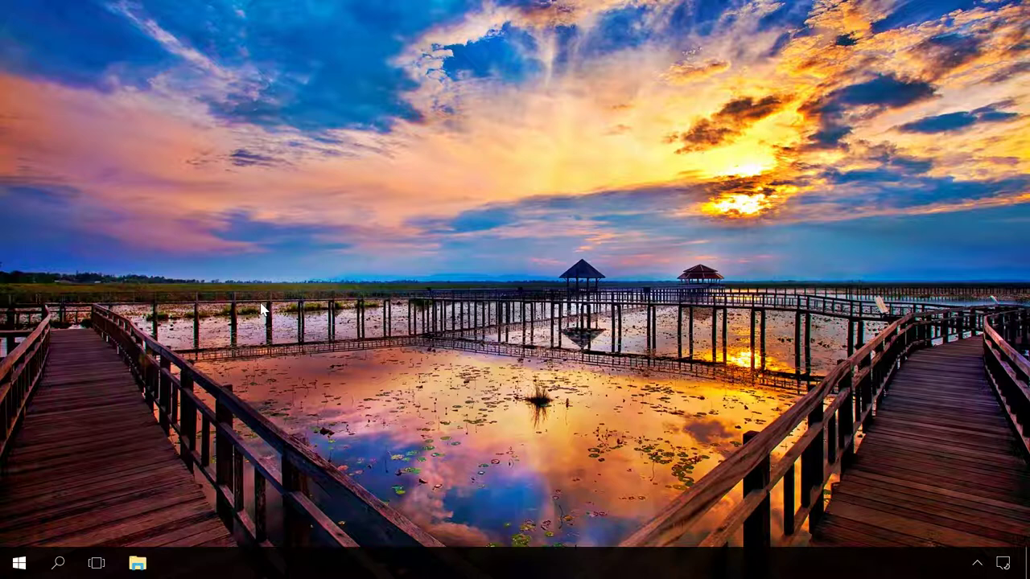
# Open Power Options via Settings > System > Power & sleep > Additional power settings
pyautogui.click(19, 563)
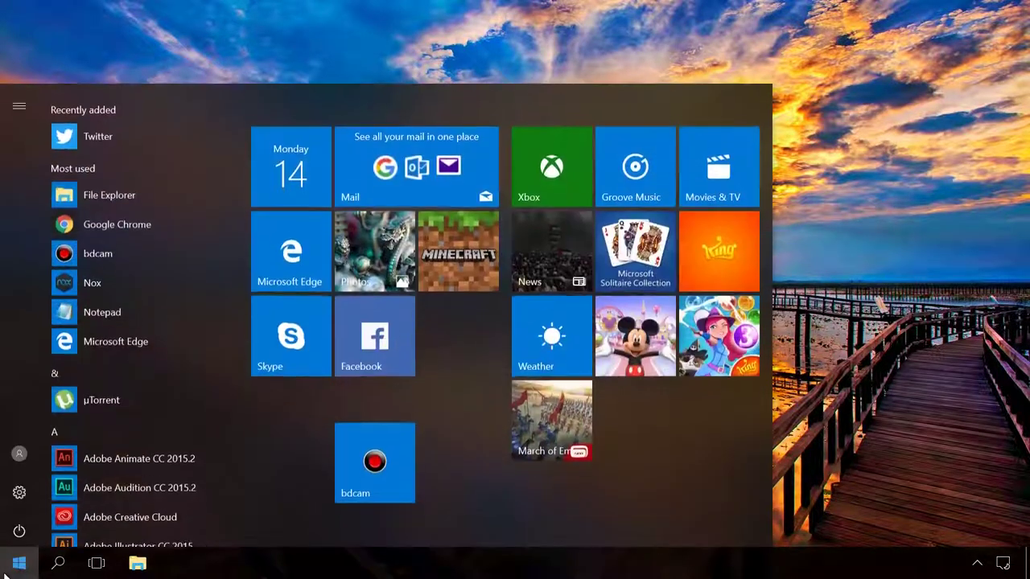
pyautogui.click(19, 490)
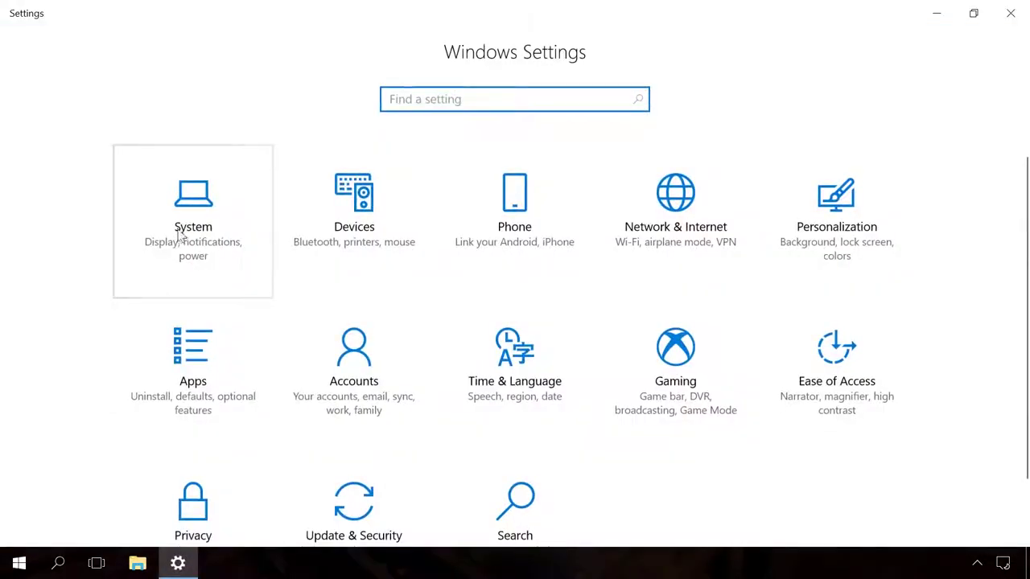
pyautogui.click(181, 236)
pyautogui.click(137, 257)
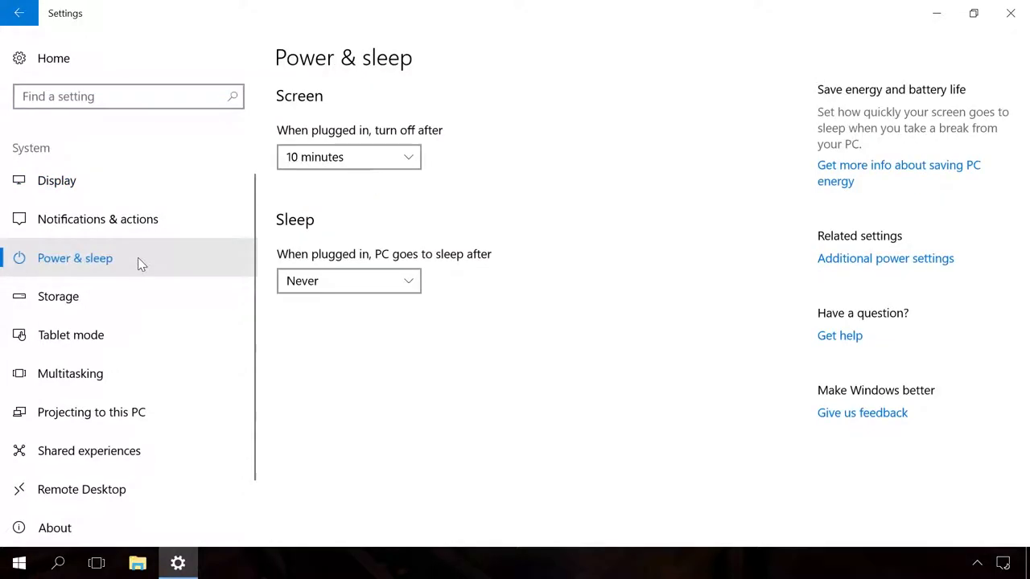
pyautogui.click(834, 260)
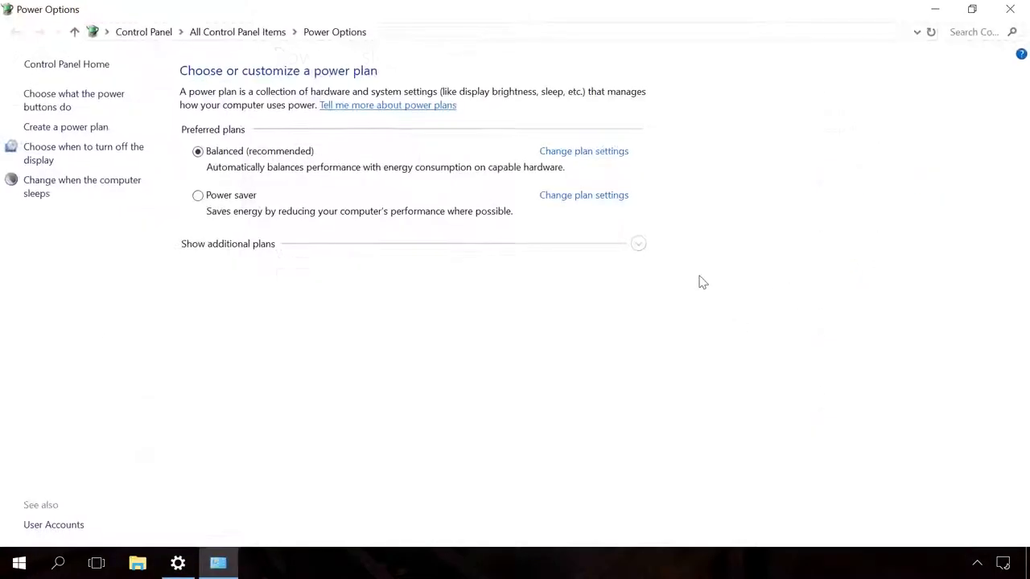
# Enable fast startup in the power button shutdown settings and save the changes
pyautogui.click(88, 103)
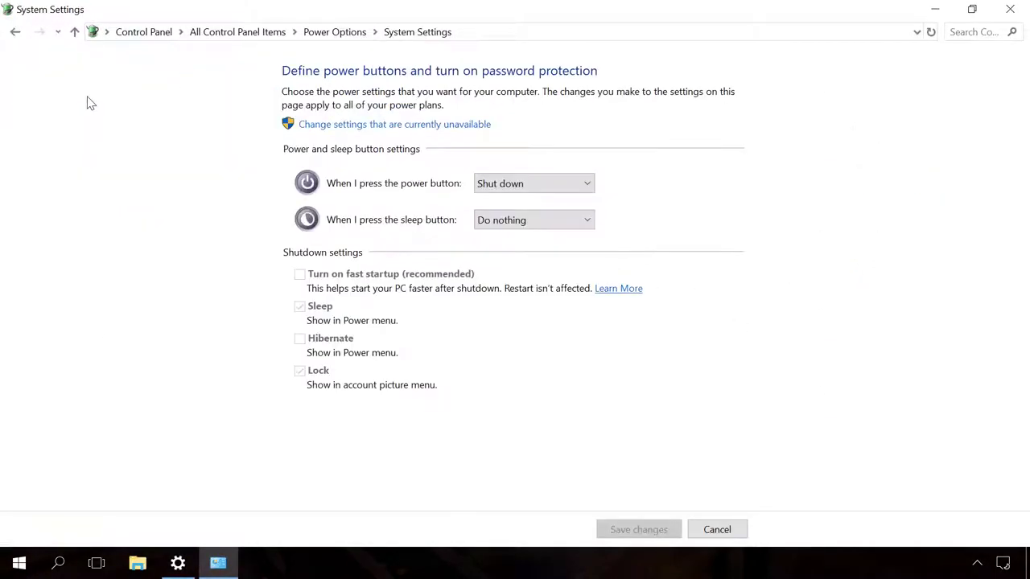
pyautogui.click(351, 124)
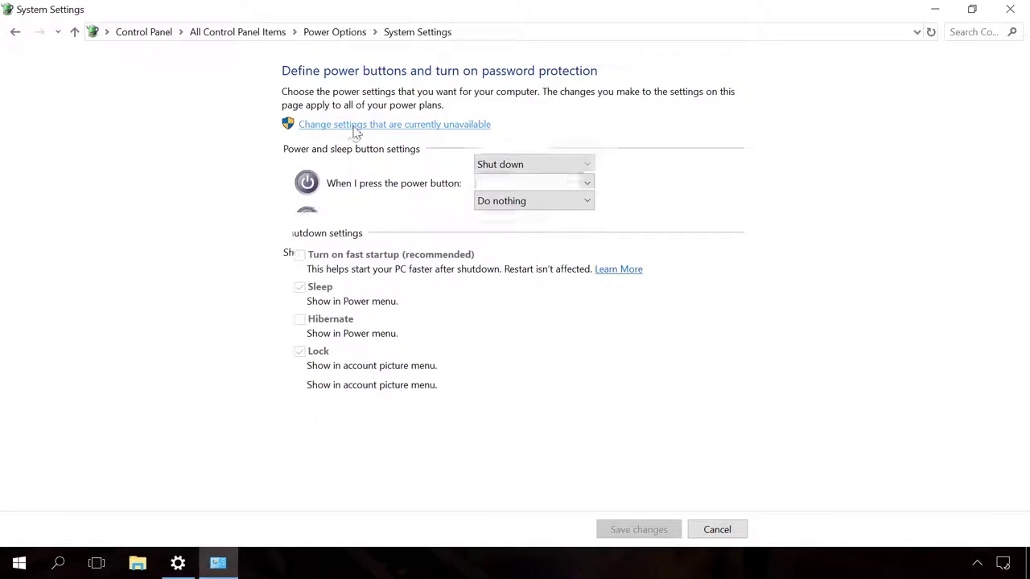
pyautogui.click(330, 258)
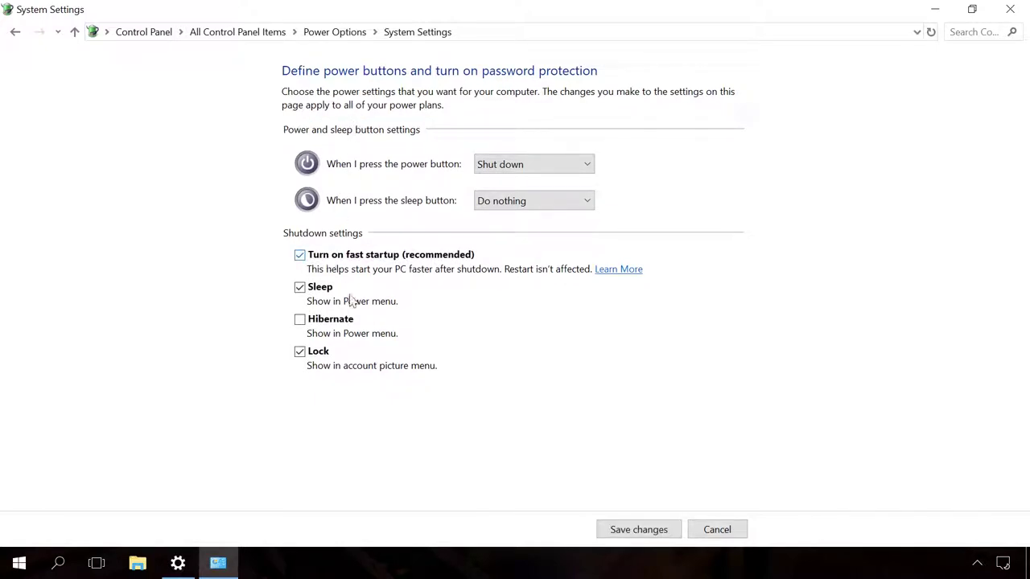
pyautogui.click(627, 535)
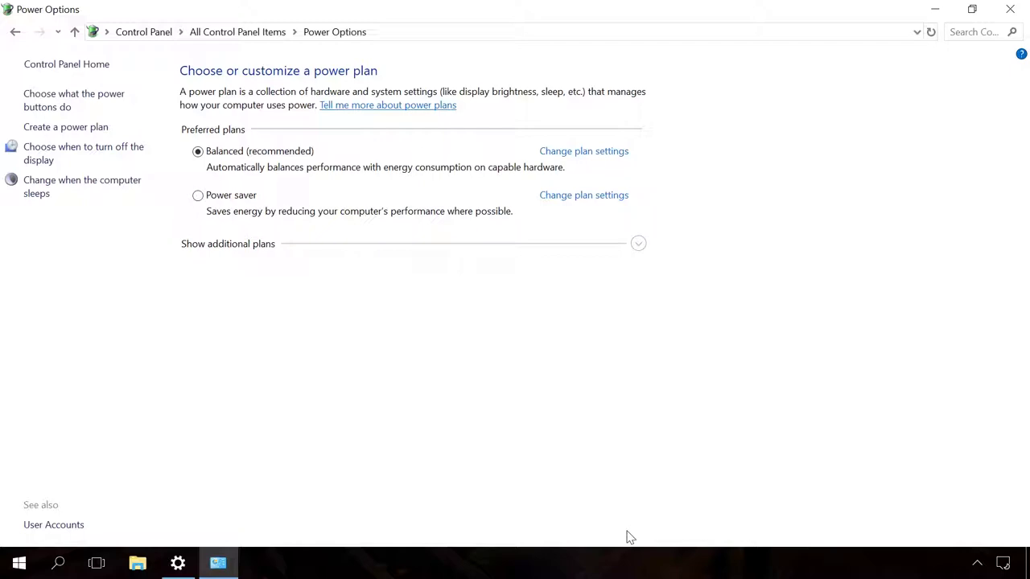